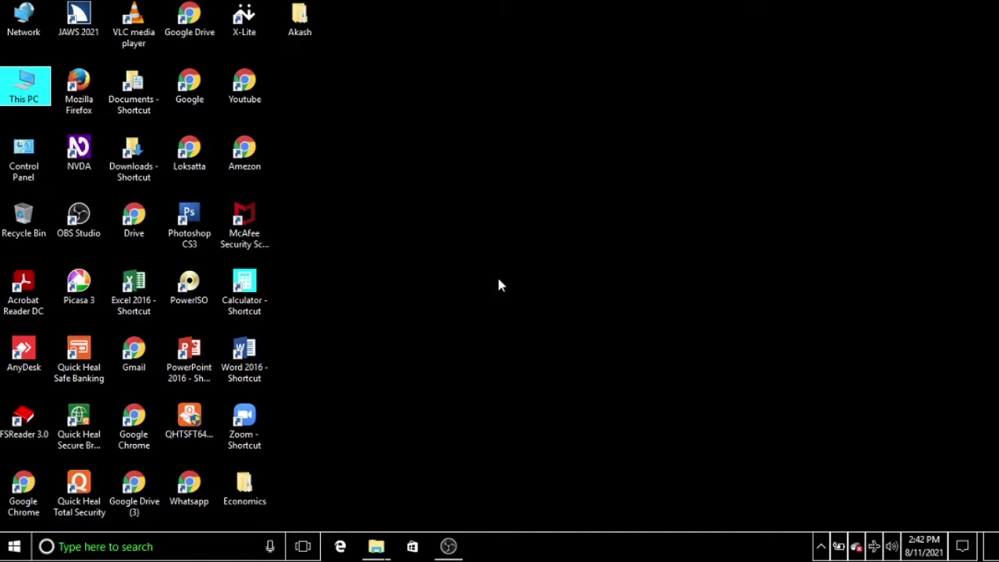
Open the Recycle Bin from the desktop, maximize its window to inspect the contents, and close it
key("Down")
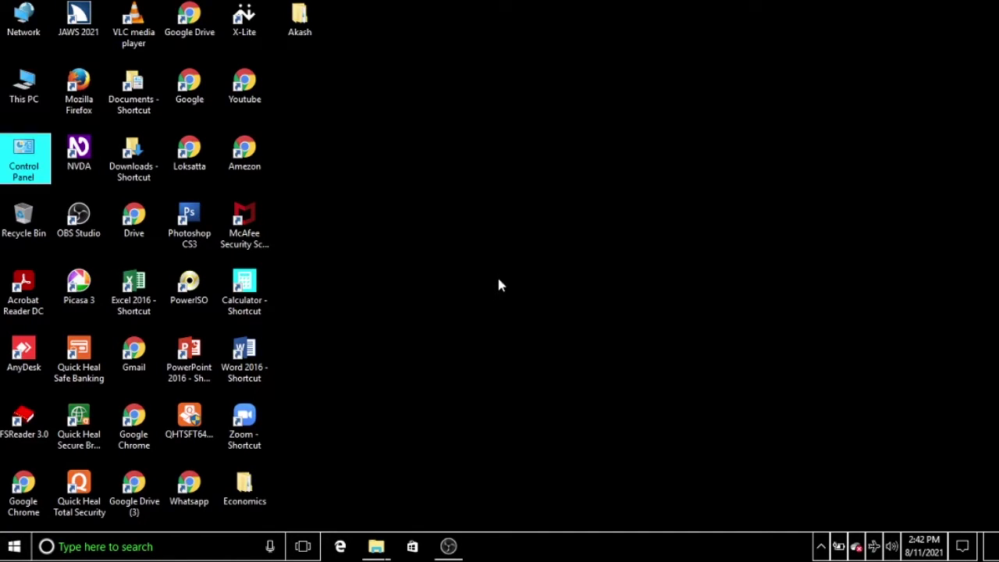
key("Up")
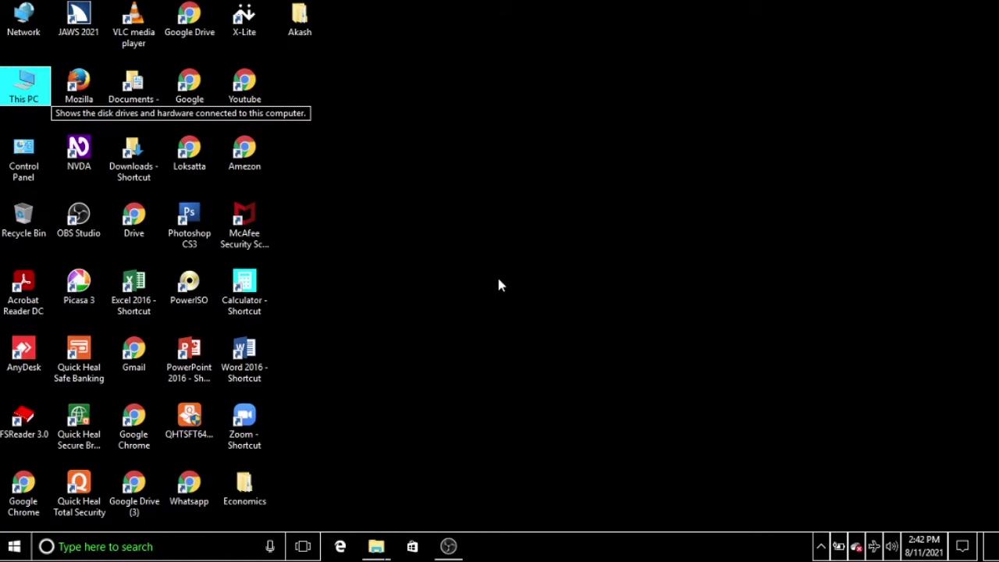
key("Down")
key("Down")
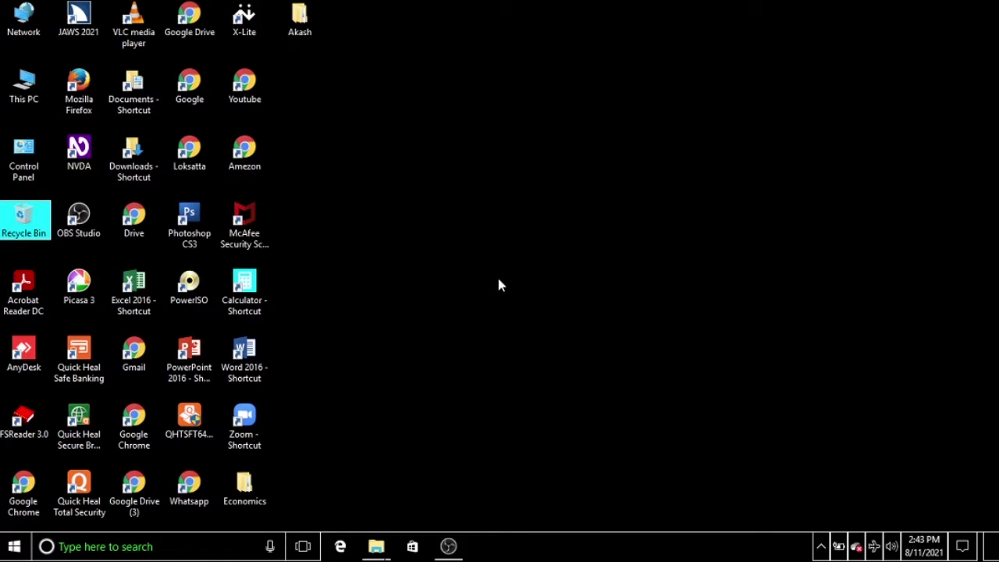
key("Return")
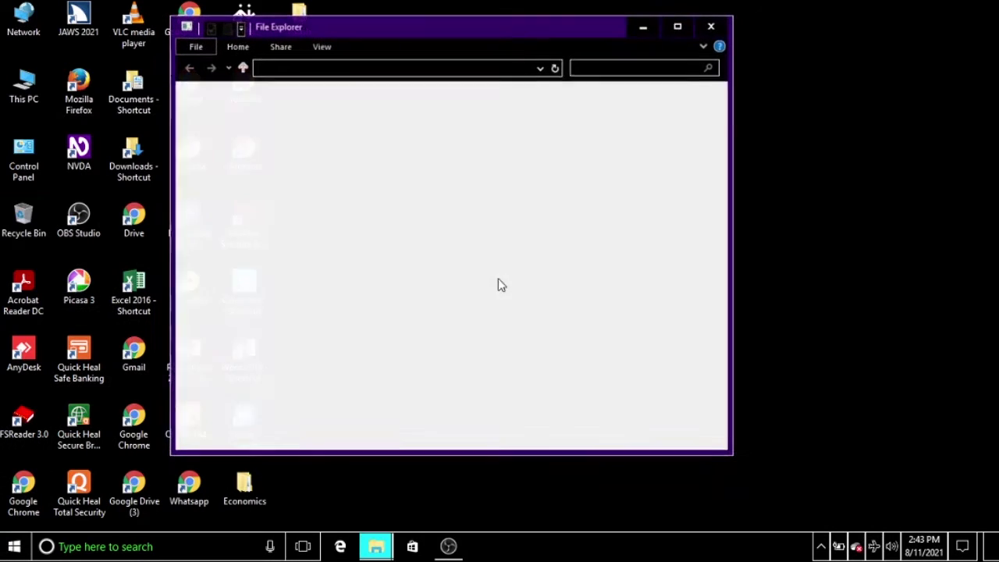
key("super+Up")
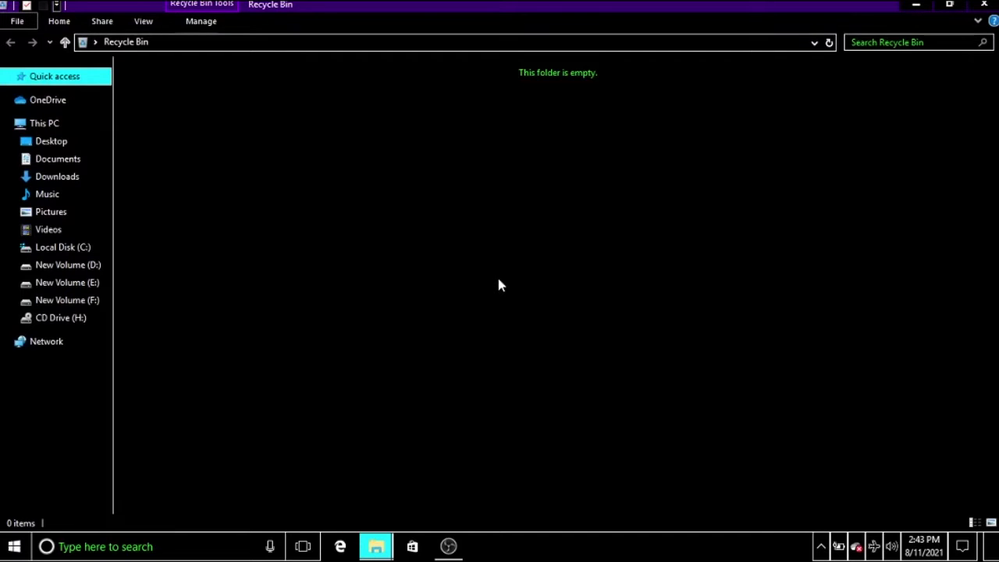
key("alt+F4")
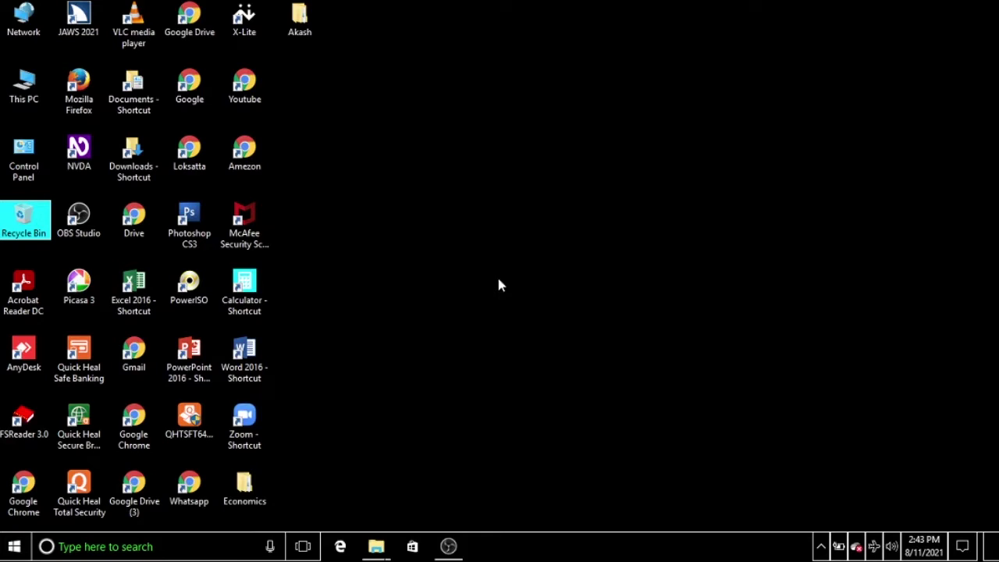
Delete the desktop folder located beside the X-Lite shortcut
key("a")
key("a")
key("a")
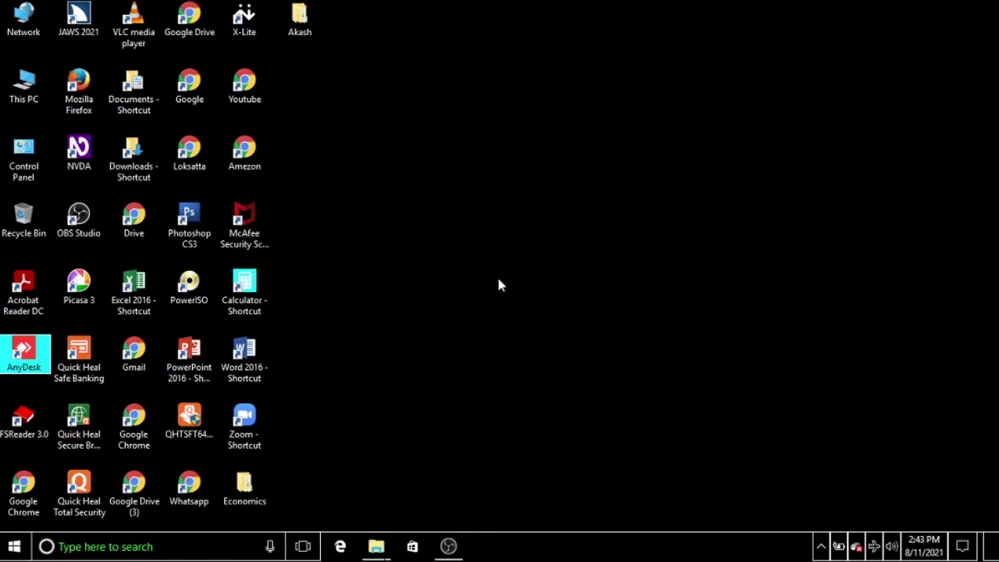
key("a")
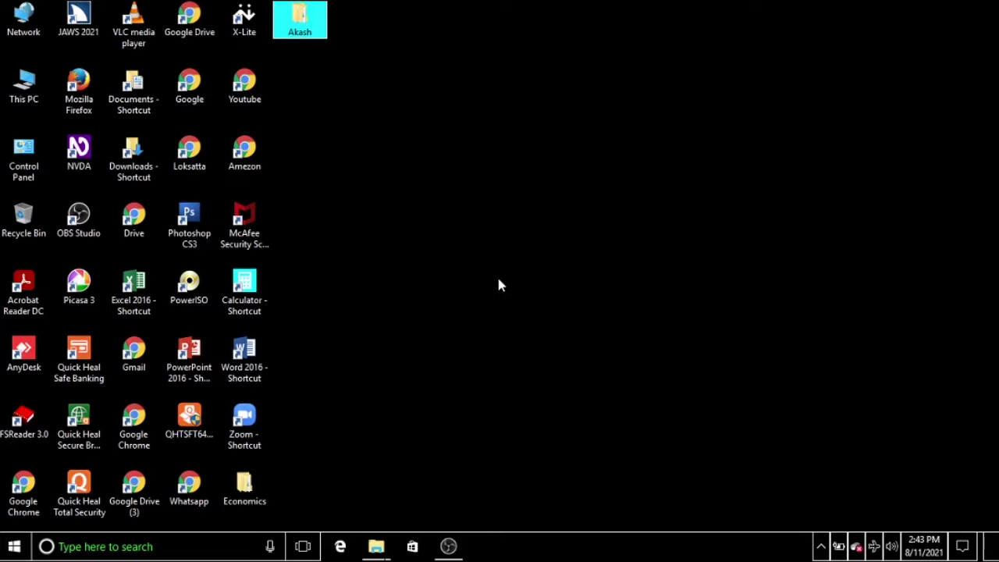
key("Delete")
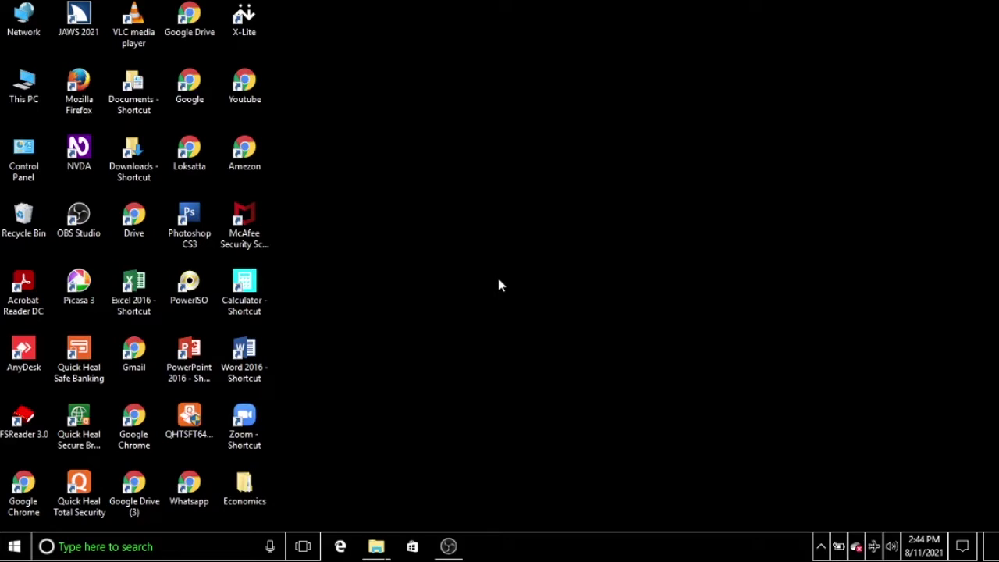
Open the Recycle Bin, check it for the folder deleted from the desktop, and close the window
key("Down")
key("Up")
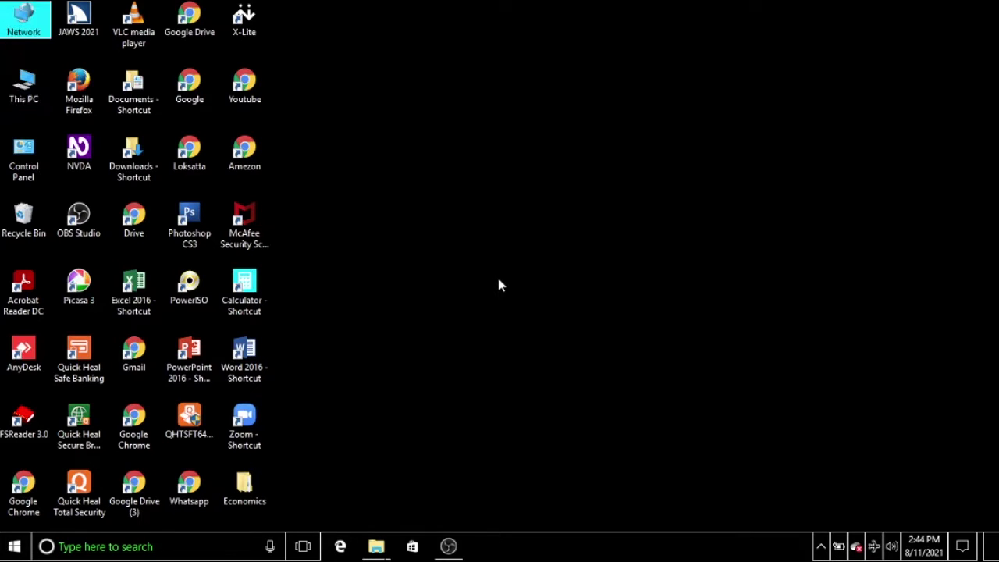
key("Down")
key("Down")
key("Down")
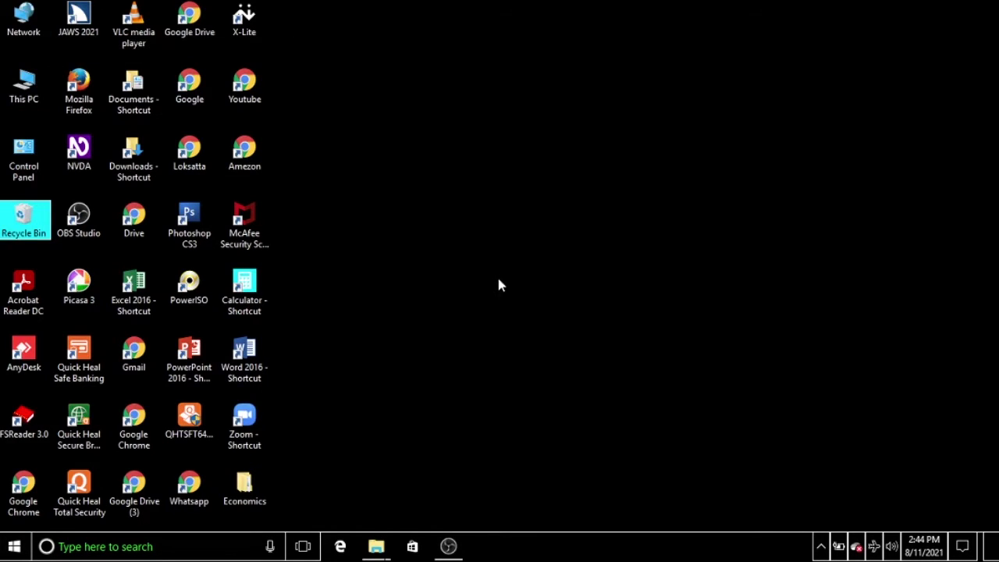
key("Return")
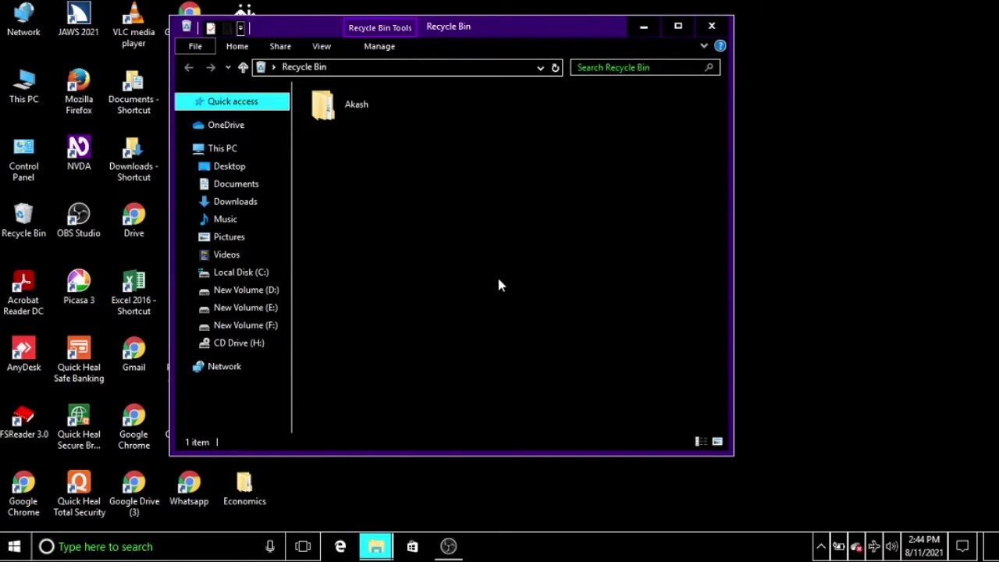
key("Down")
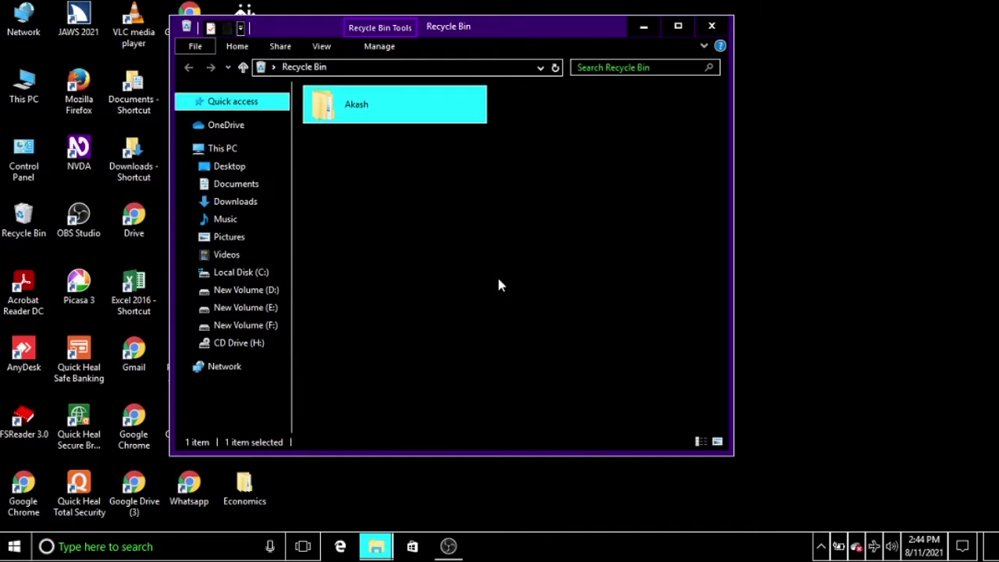
key("alt+F4")
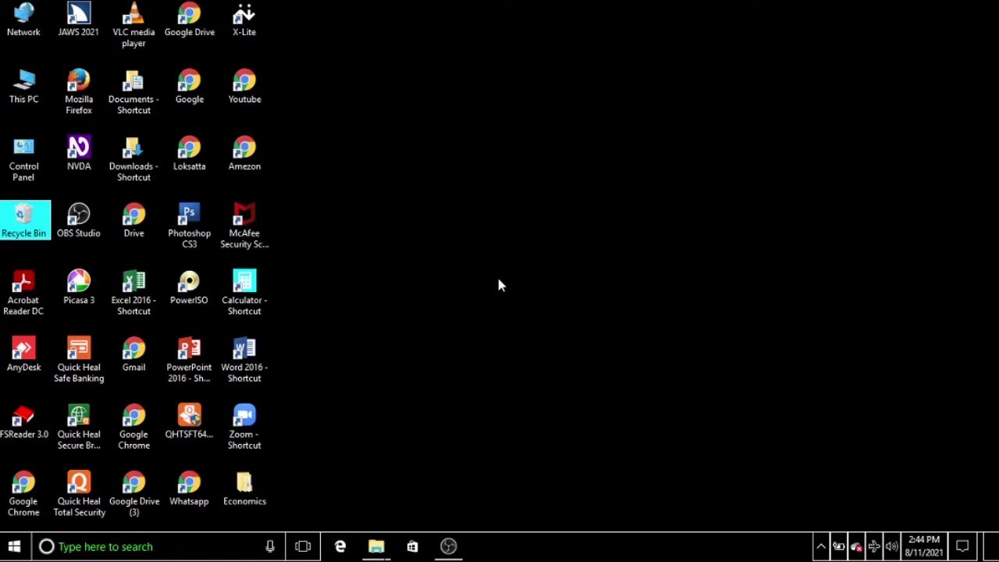
Open This PC from the desktop in a maximized window and go into the Videos folder
key("Up")
key("Up")
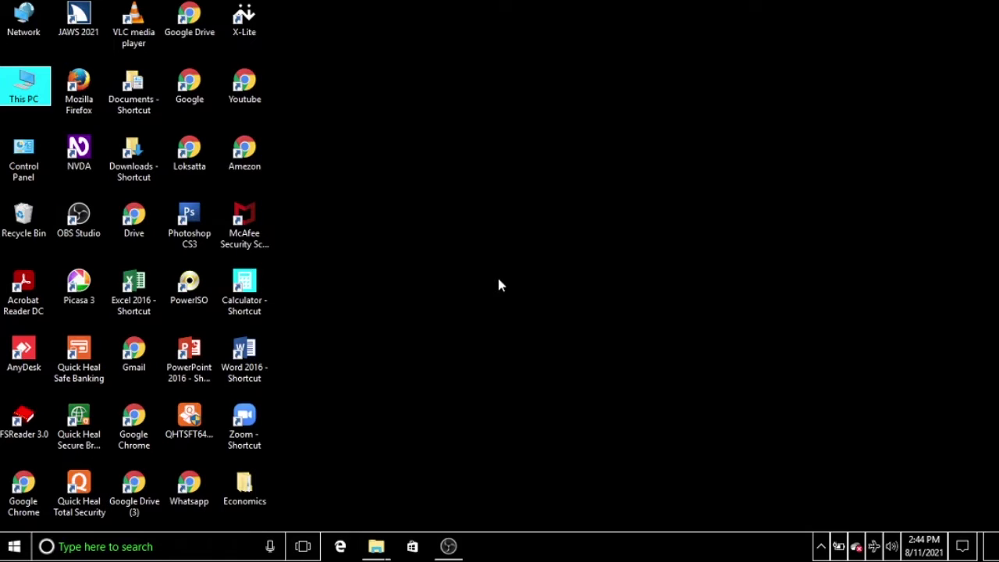
key("Return")
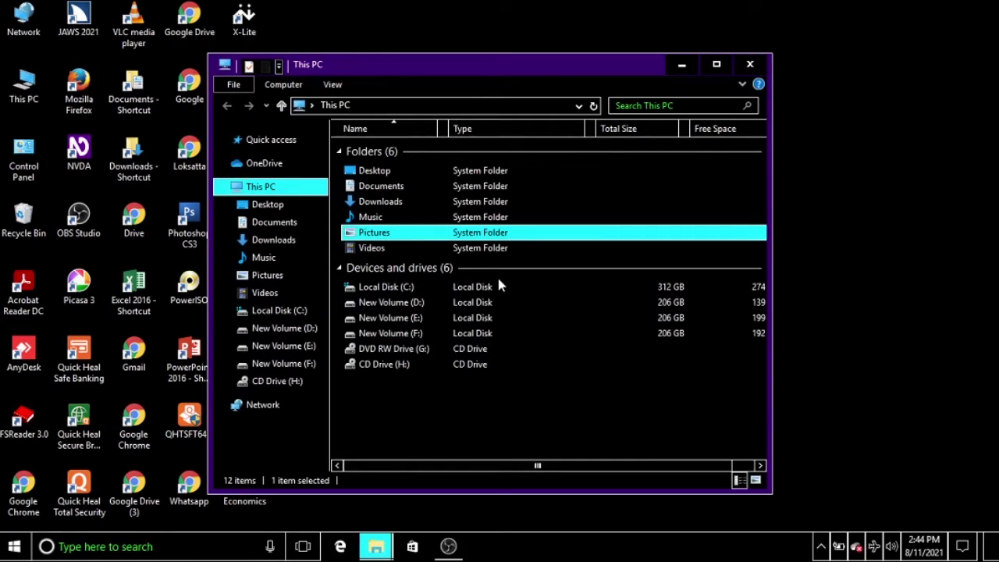
key("super+Up")
key("Down")
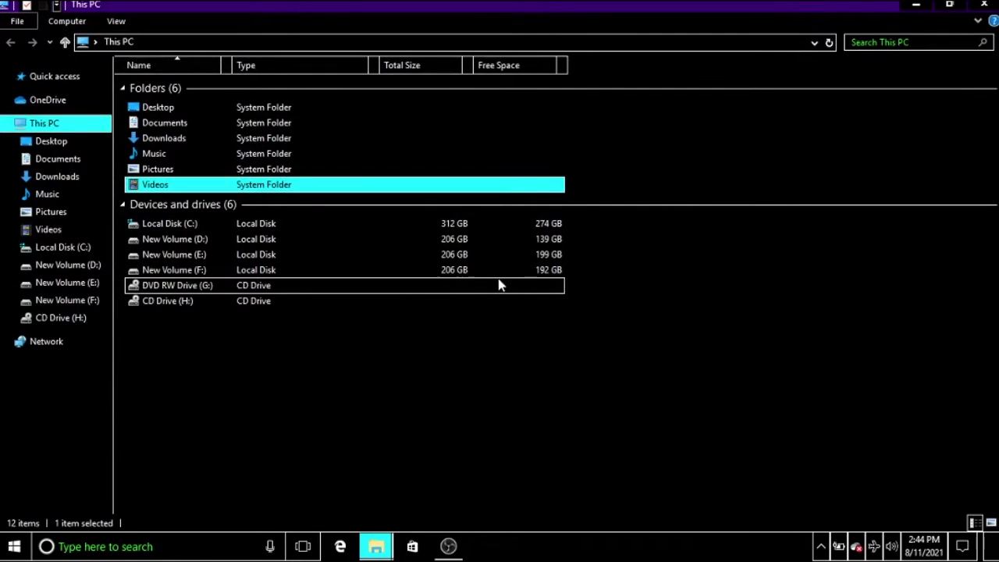
key("Down")
key("Down")
key("Up")
key("Up")
key("Up")
key("Down")
key("Return")
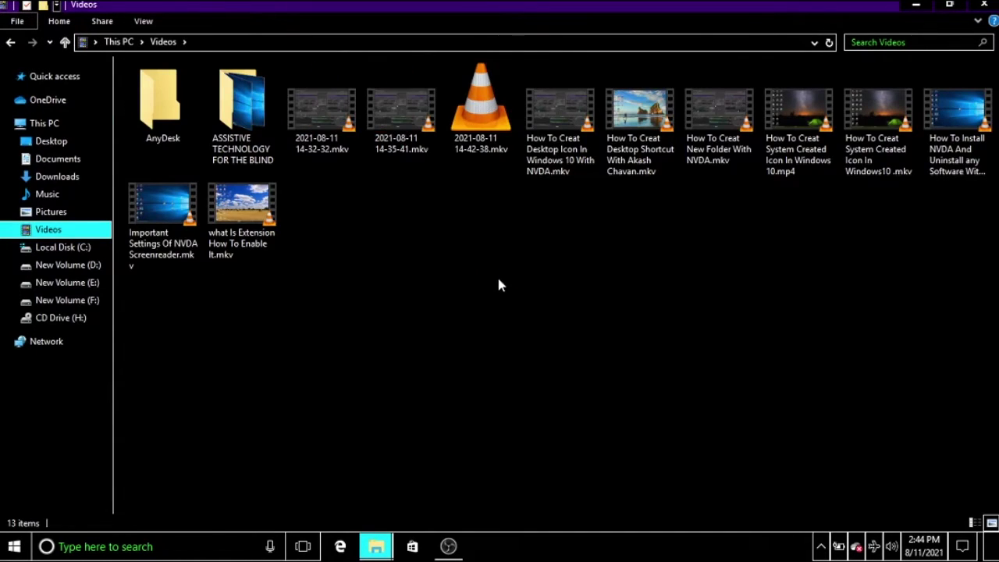
key("Right")
key("Right")
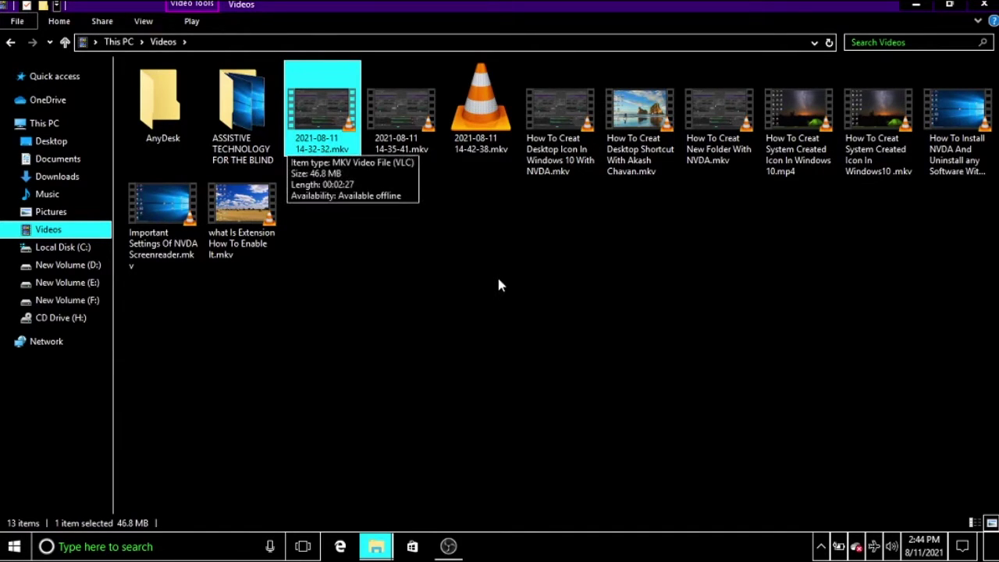
key("ctrl+space")
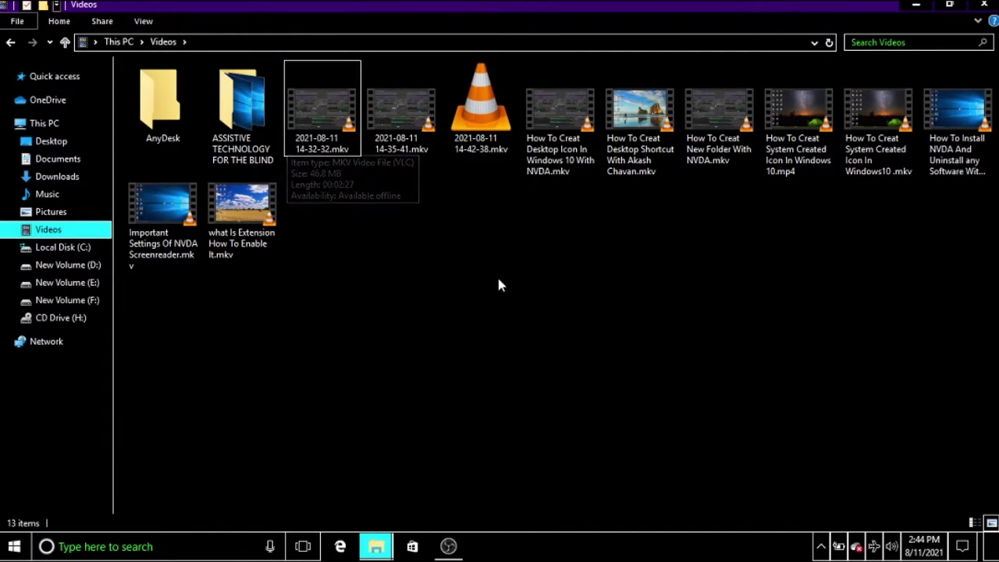
key("ctrl+space")
key("ctrl+Right")
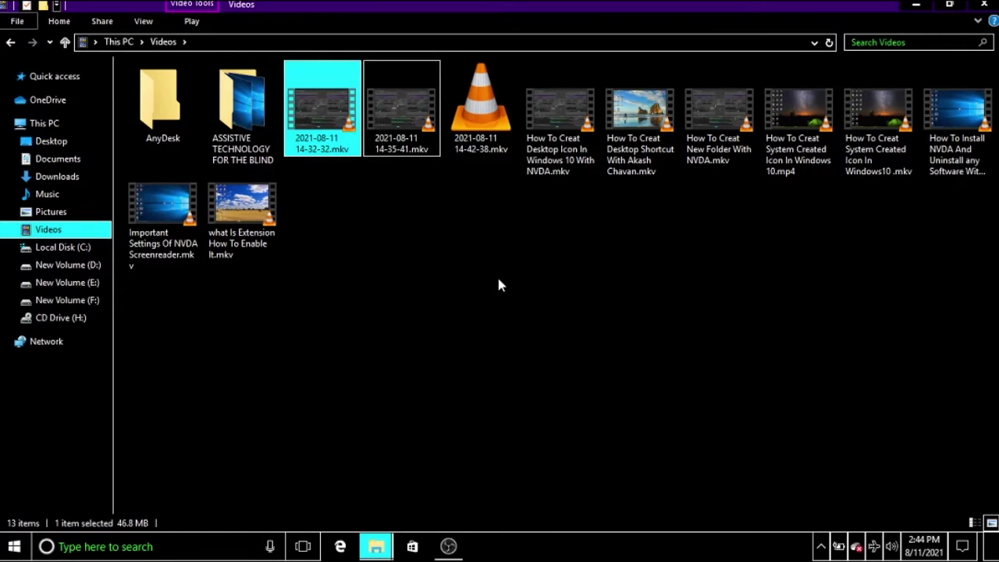
key("ctrl+space")
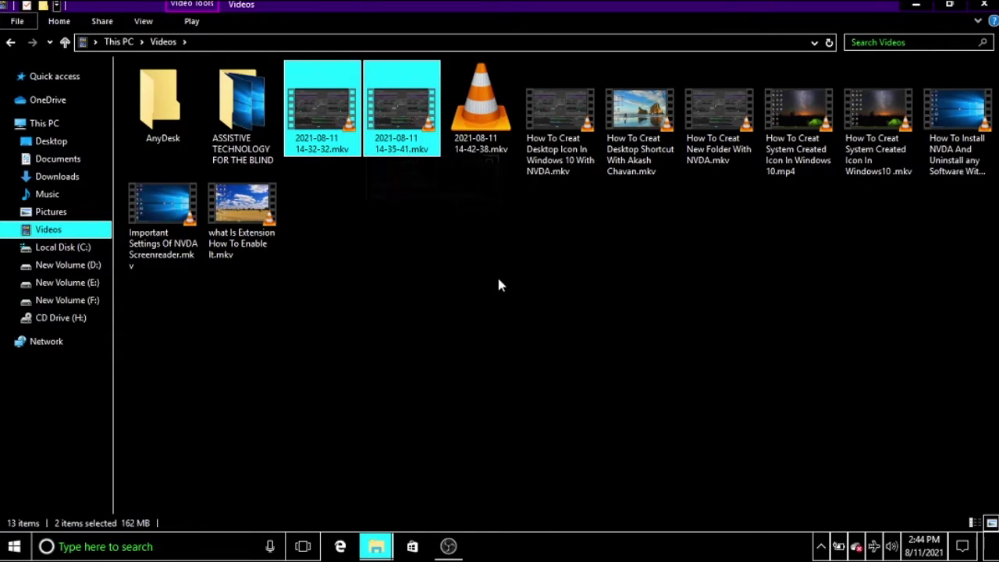
key("Delete")
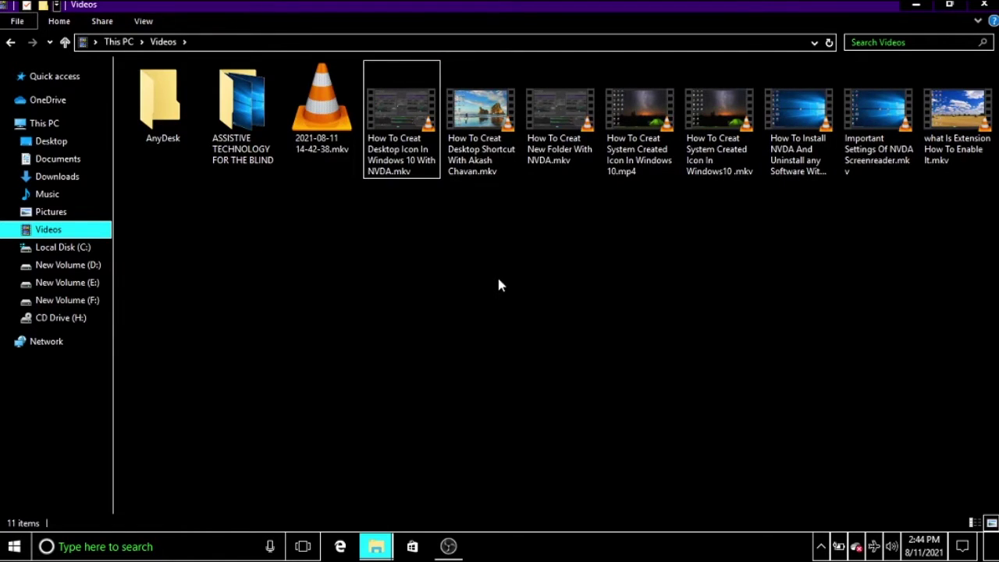
key("alt+F4")
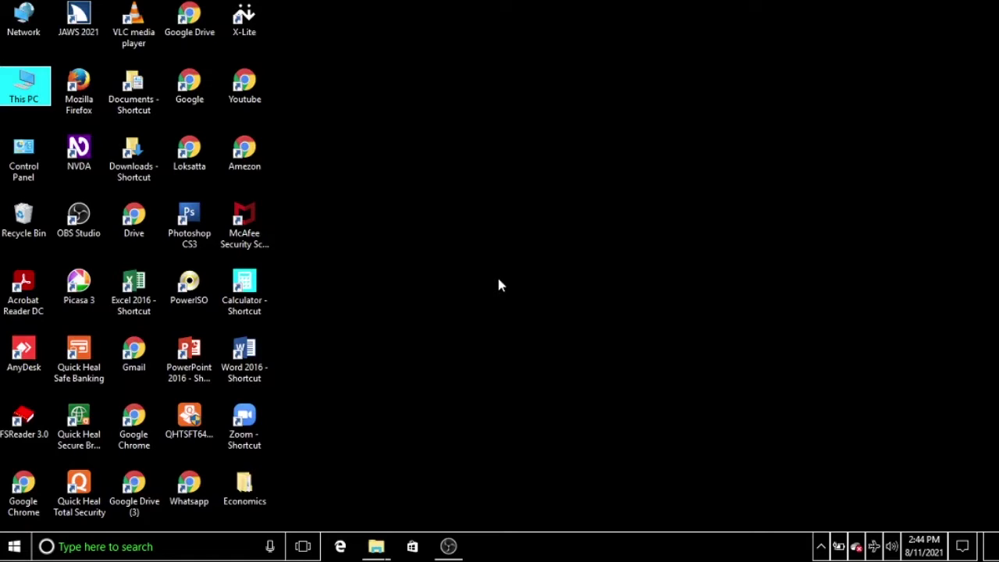
Check the Recycle Bin for the two deleted .mkv videos, examine each one, and close the window
key("r")
key("Return")
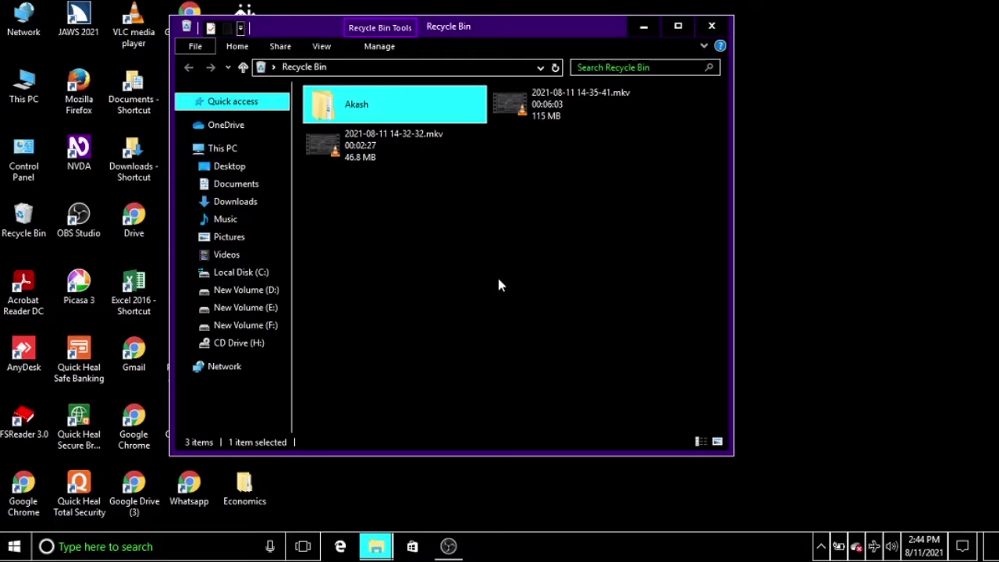
key("Right")
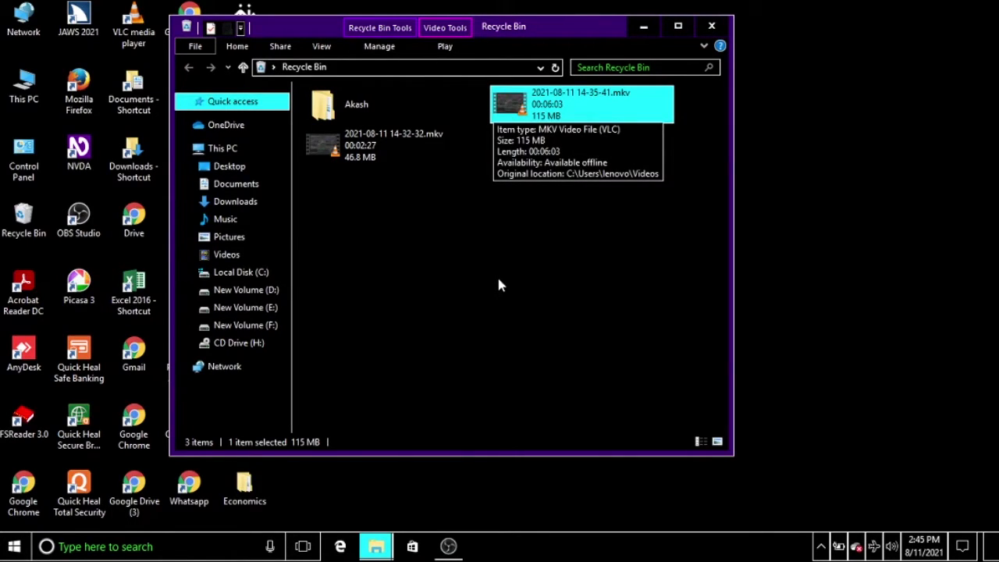
key("Right")
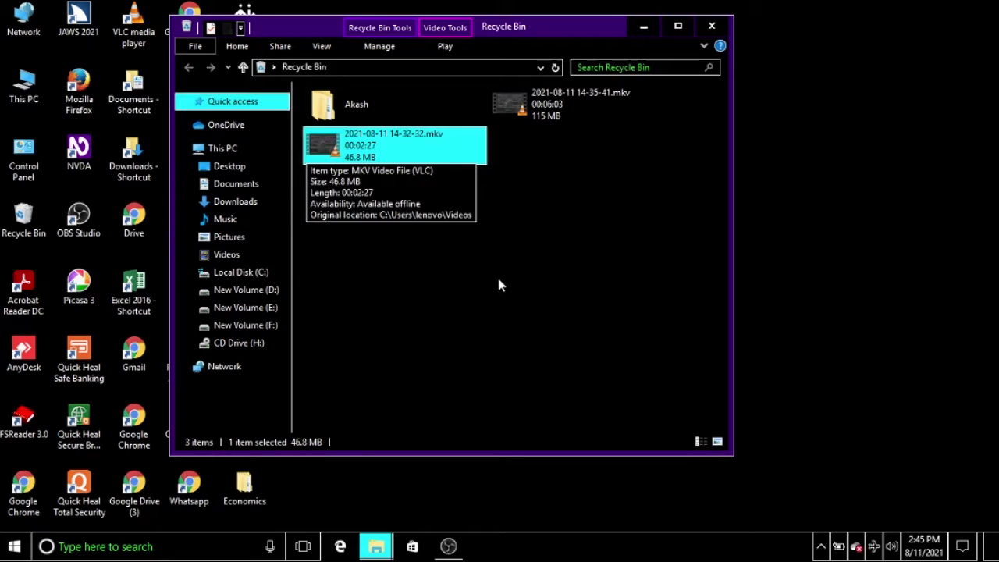
key("alt+F4")
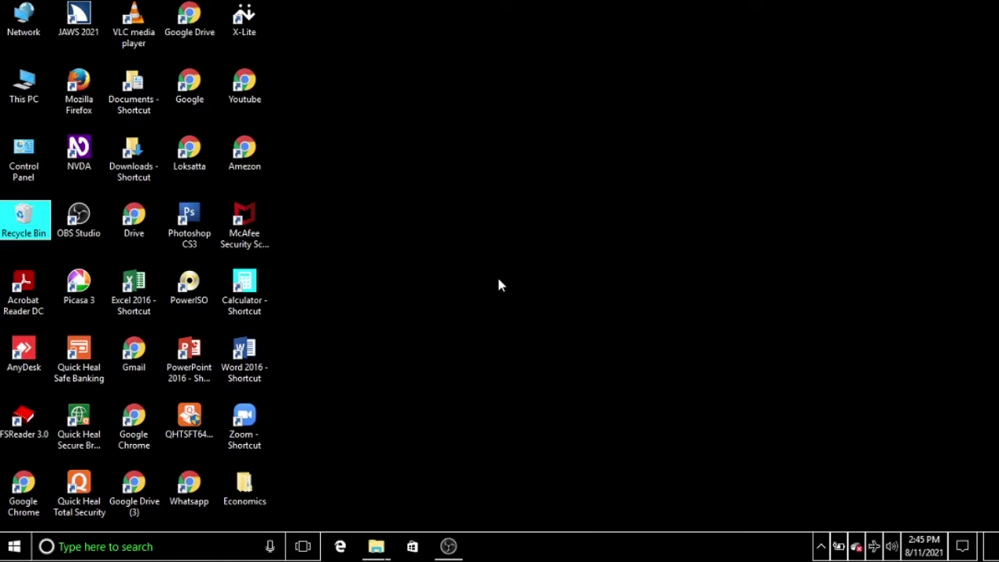
Return to the desktop and reopen the Recycle Bin
key("alt+Tab")
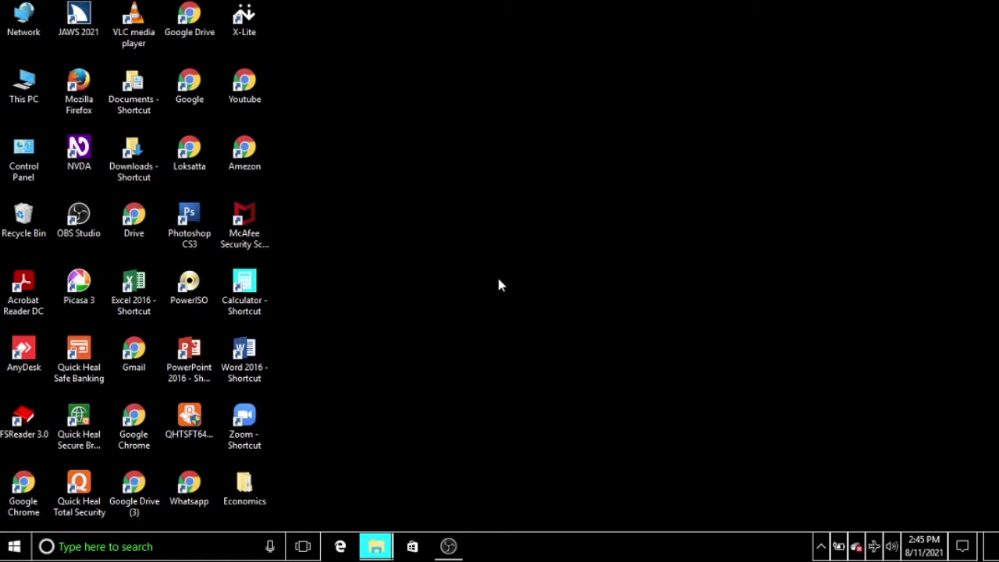
key("super+d")
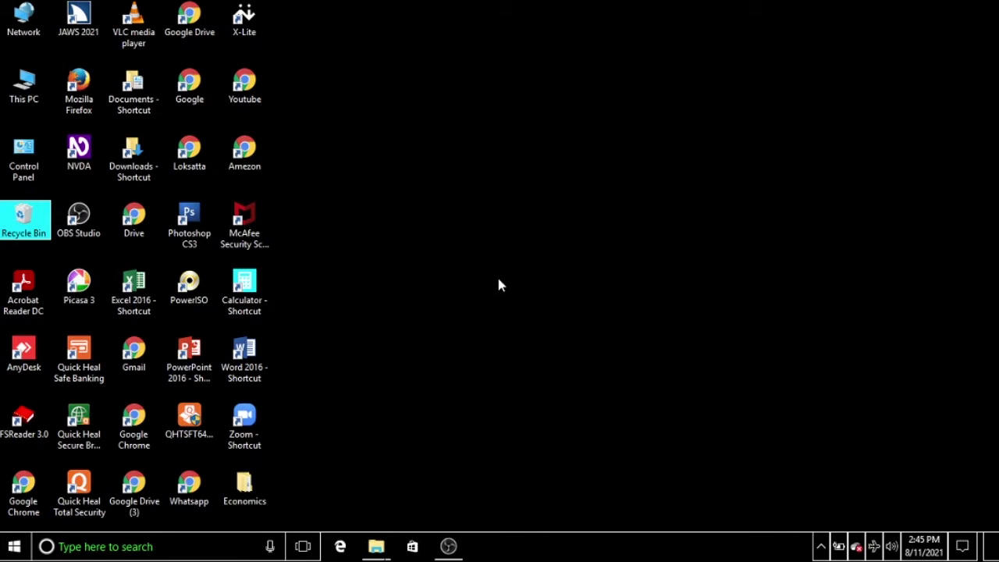
key("Down")
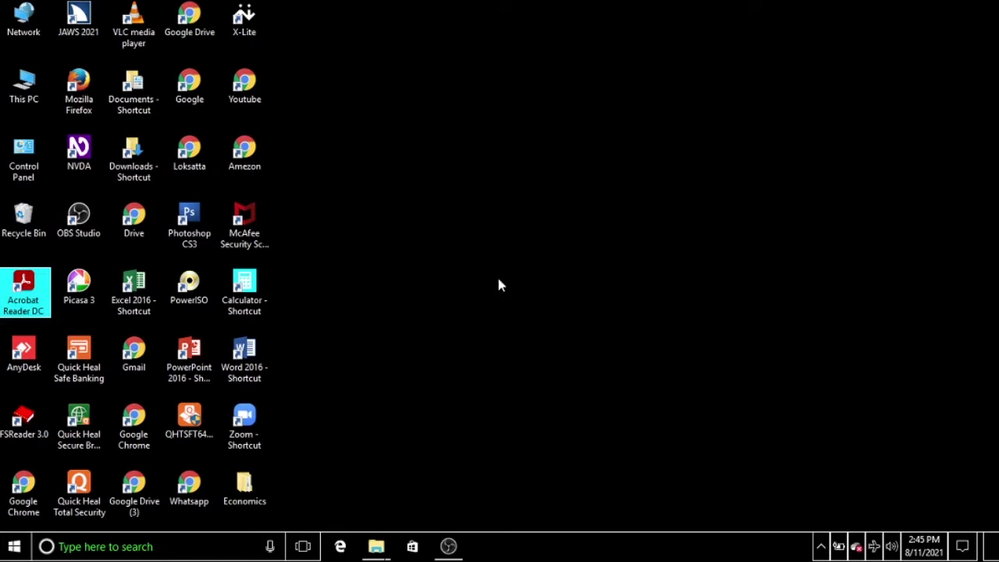
key("Up")
key("Return")
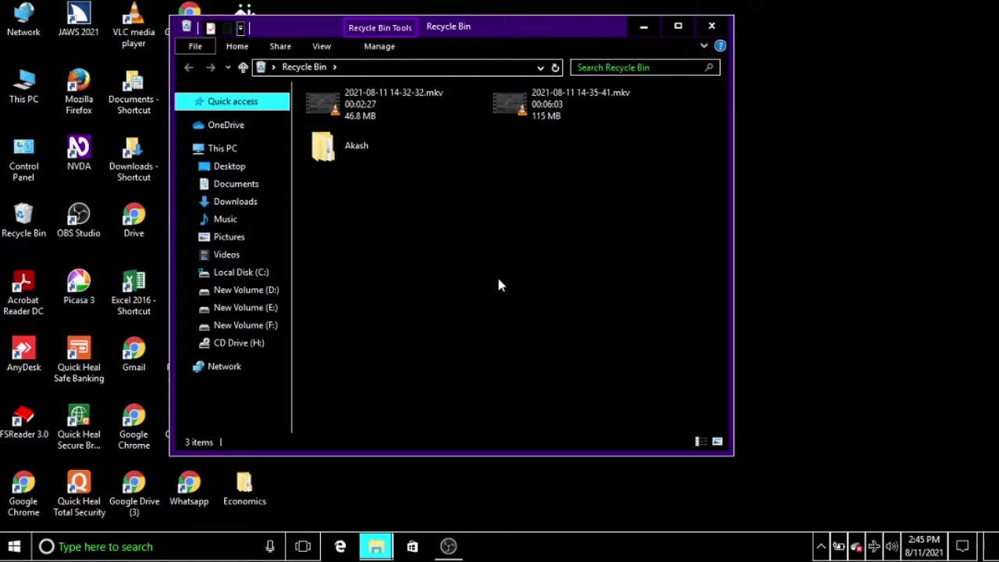
Restore the deleted folder from the Recycle Bin to its original location and close the window
key("Right")
key("Left")
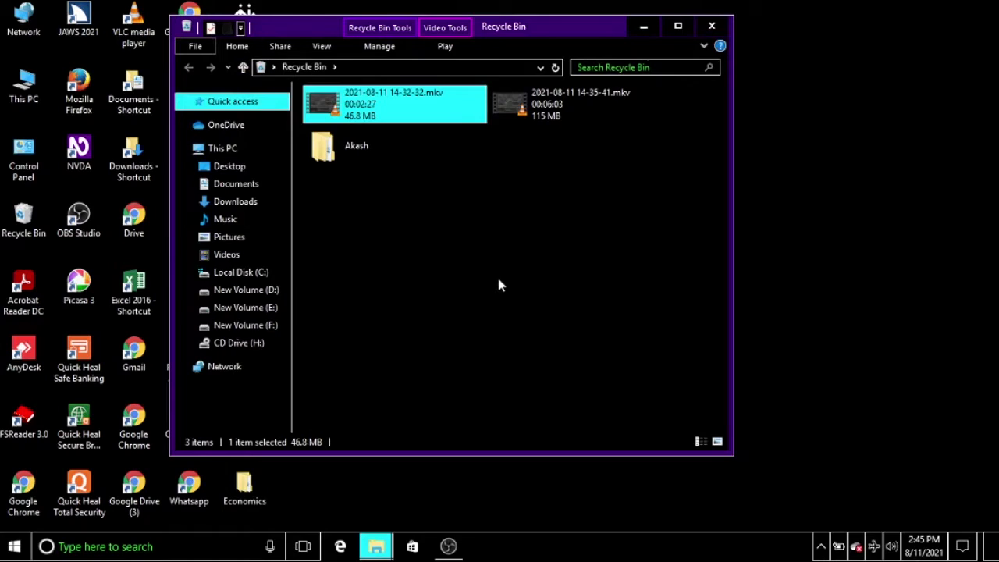
key("Right")
key("Right")
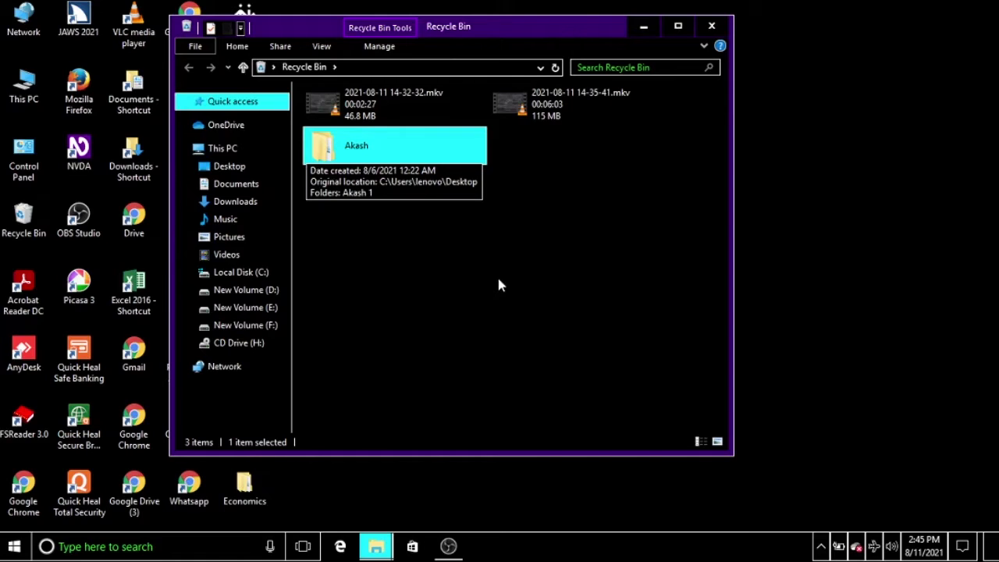
key("shift+F10")
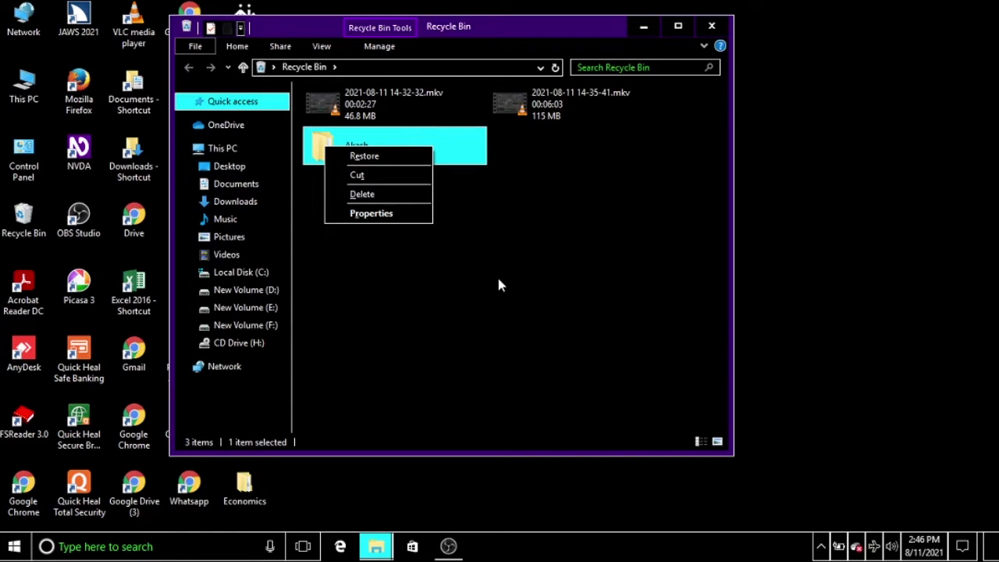
key("Down")
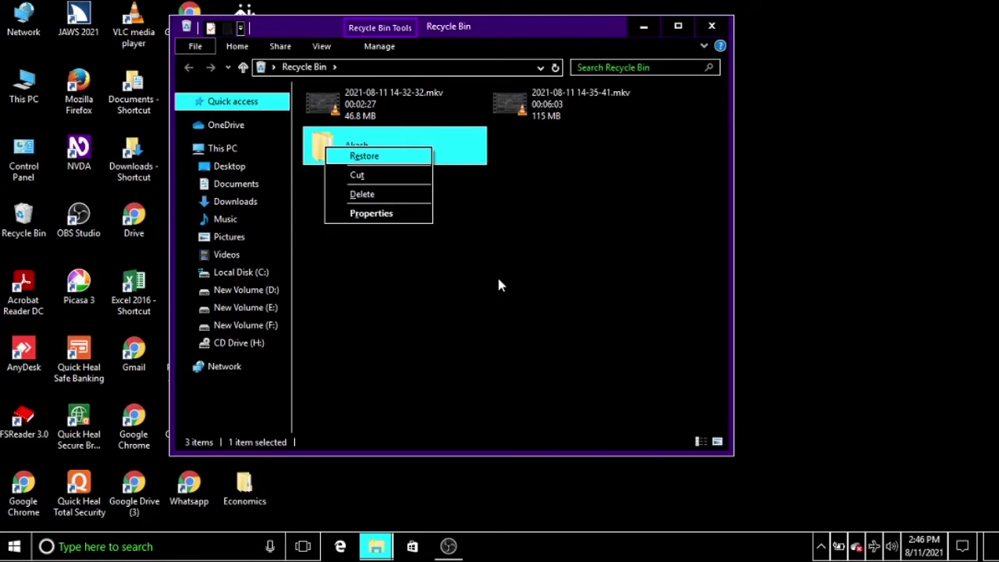
key("Return")
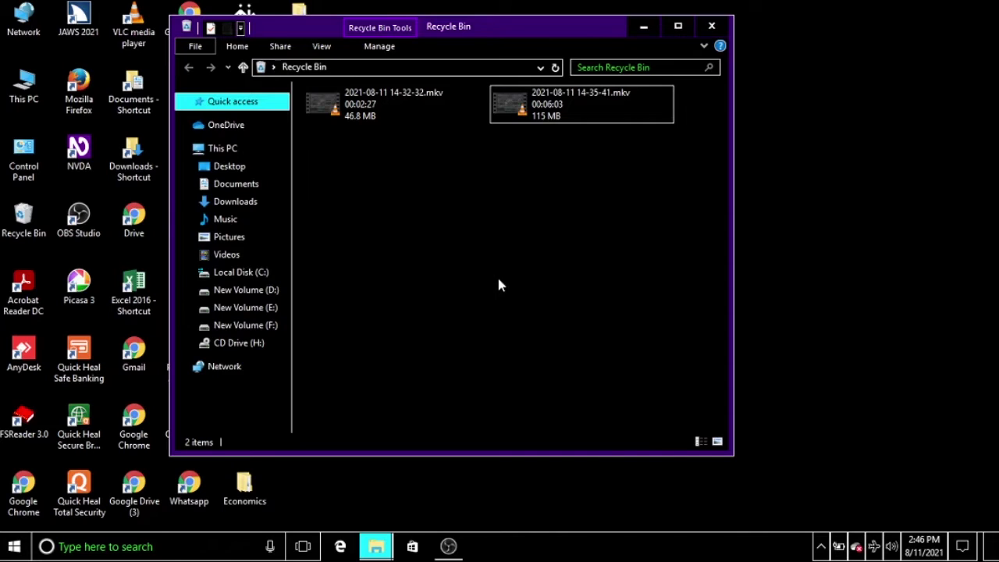
key("alt+F4")
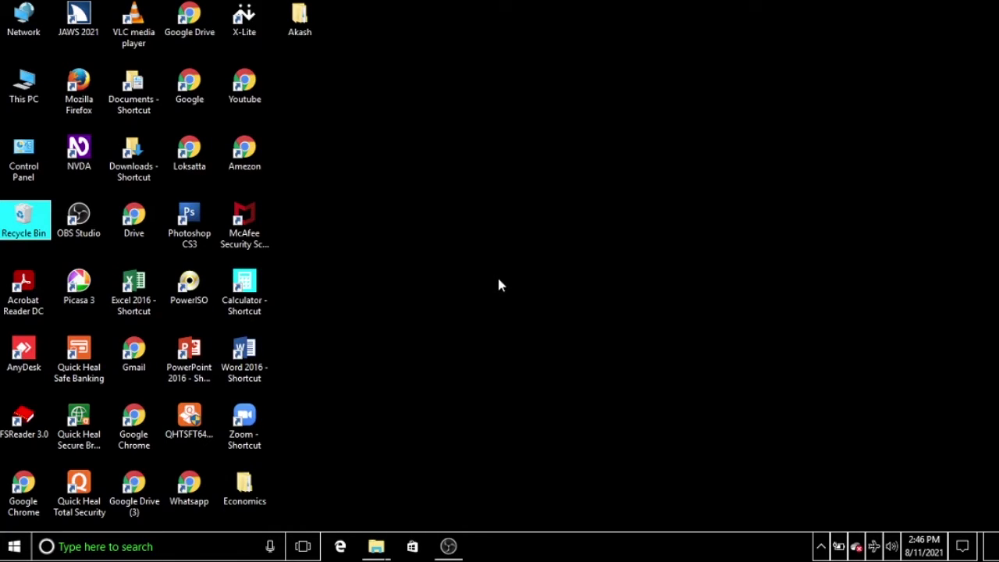
Locate the restored folder among the desktop icons
key("a")
key("a")
key("a")
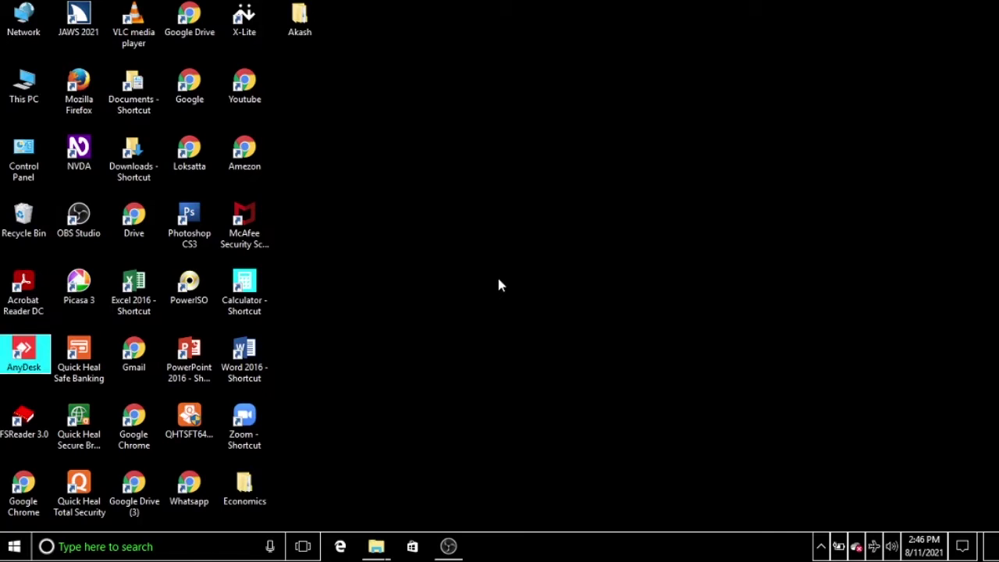
key("a")
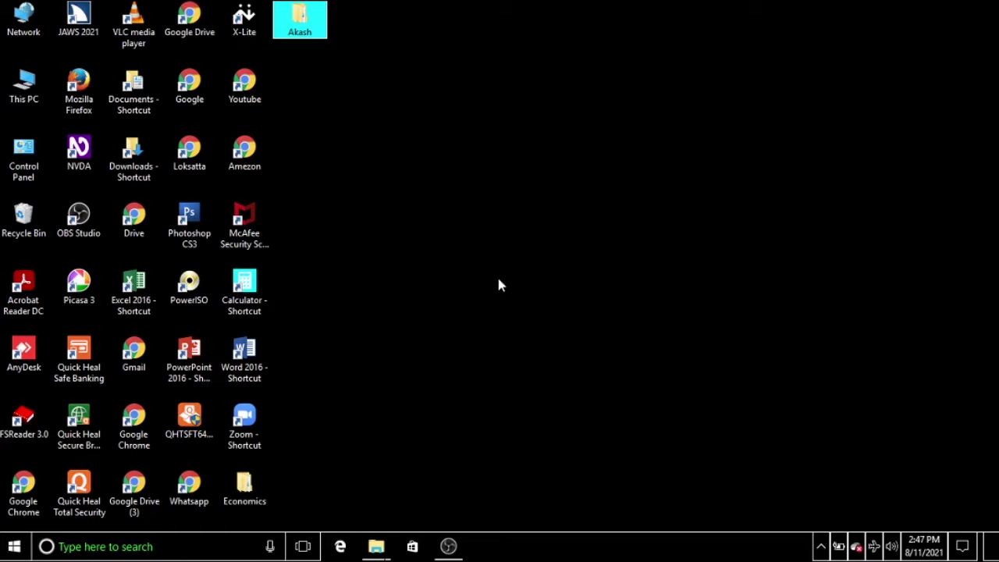
key("Down")
key("Up")
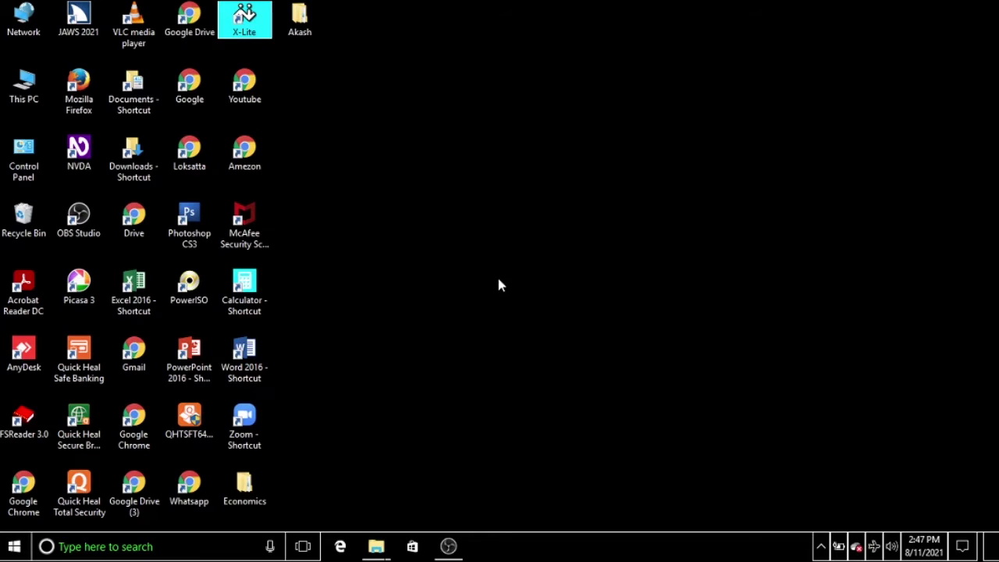
Permanently delete the restored folder from the desktop, bypassing the Recycle Bin, and refresh the desktop
key("a")
key("a")
key("a")
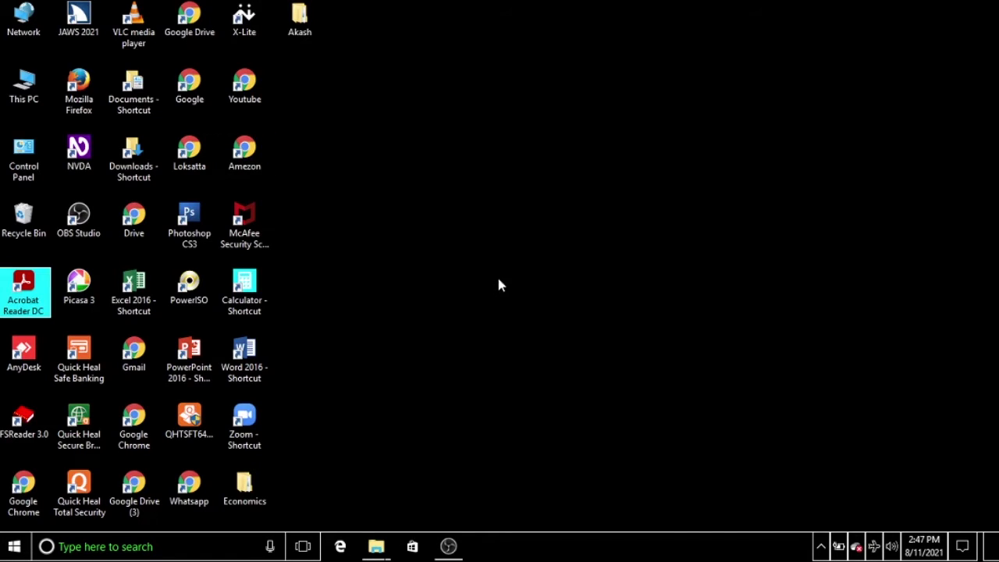
key("a")
key("a")
key("a")
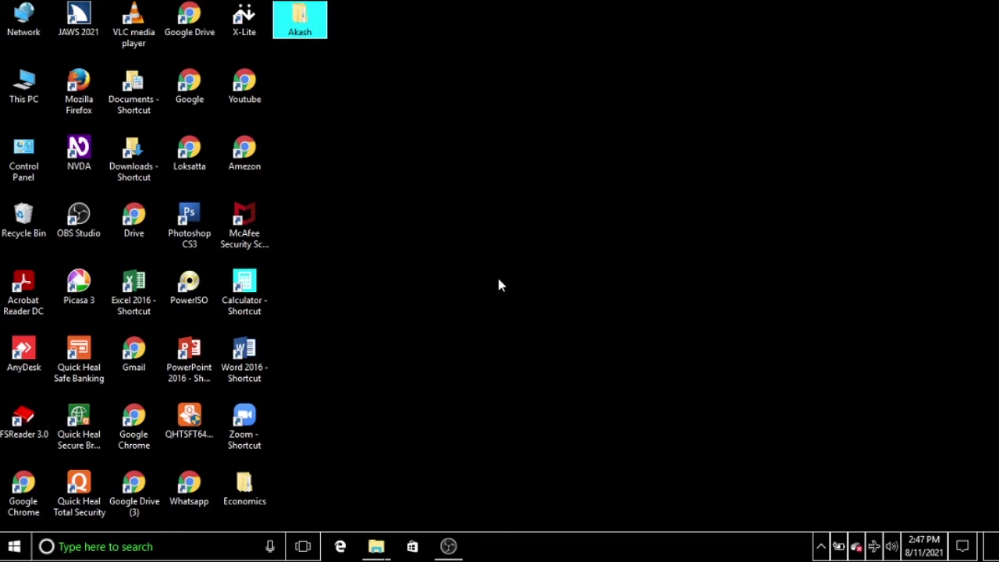
key("shift+Delete")
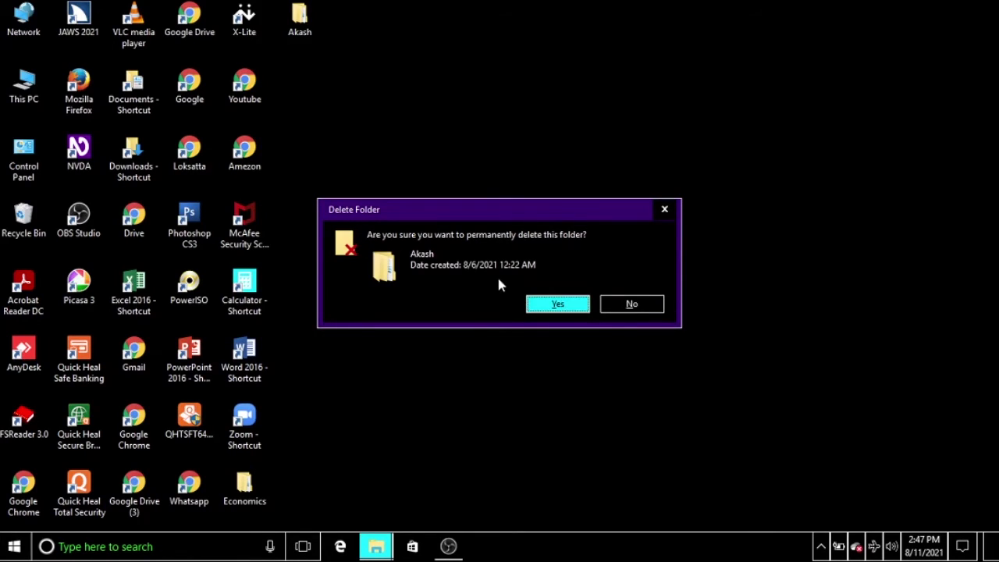
key("Return")
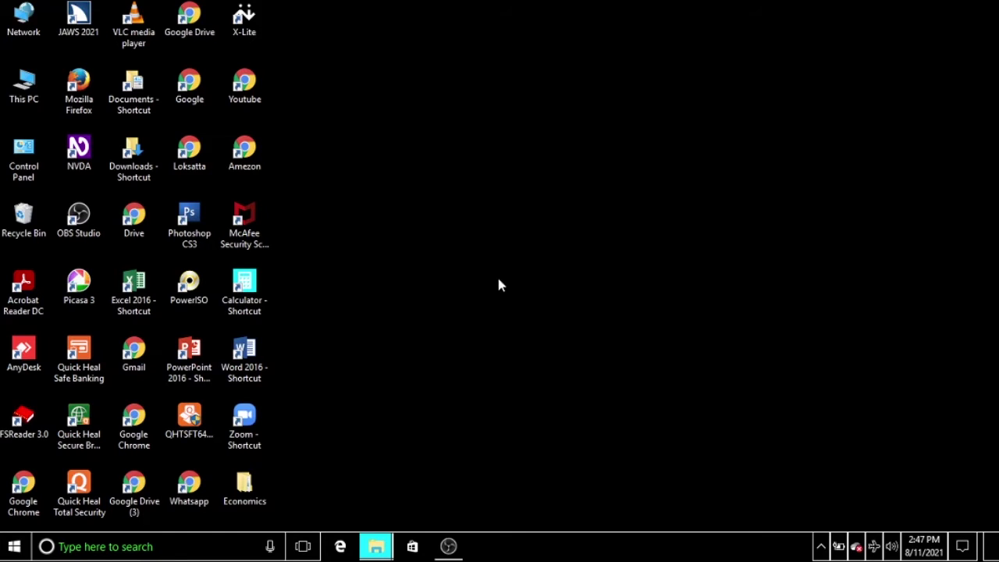
key("F5")
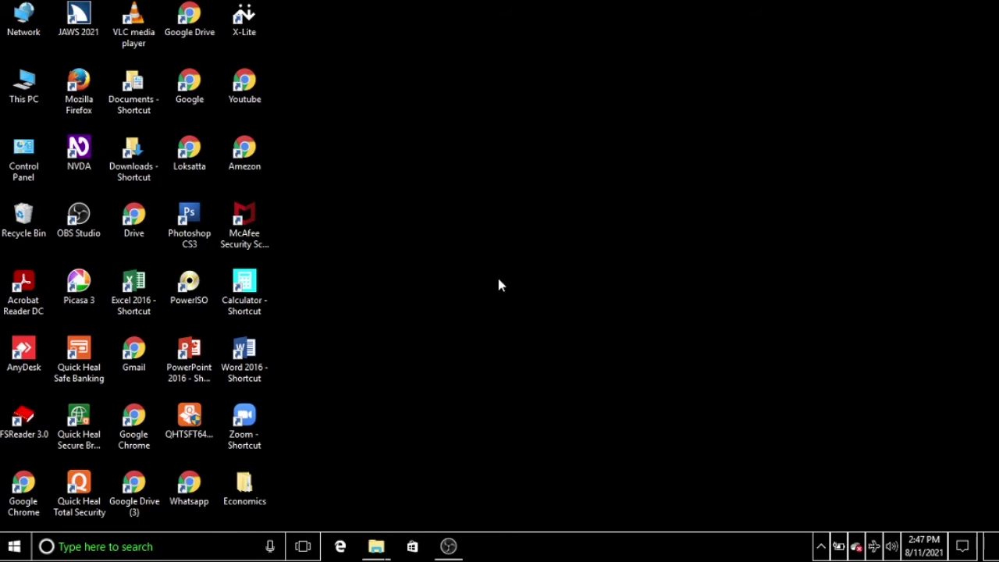
Check the Recycle Bin for the permanently deleted folder and close the window
key("r")
key("Return")
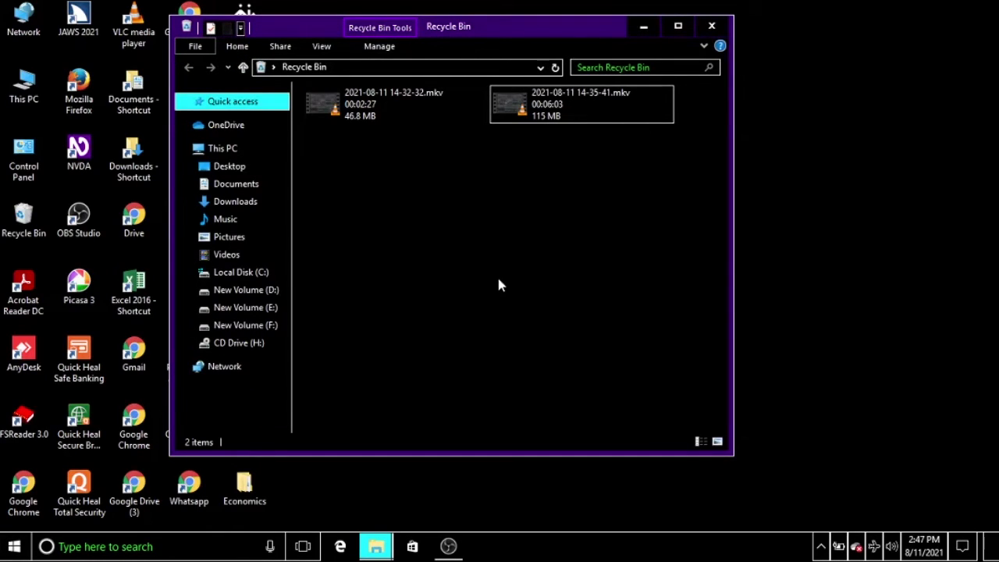
key("Left")
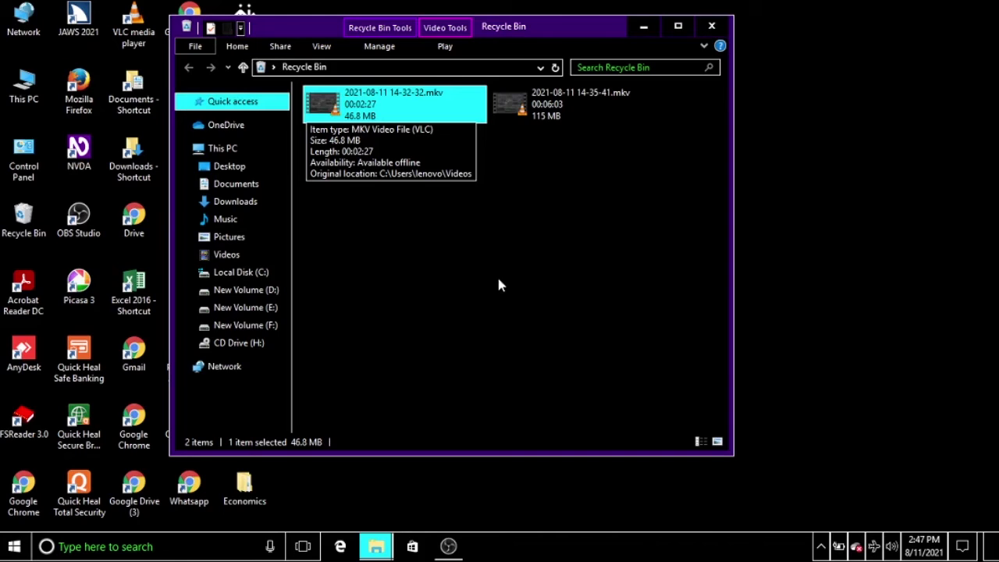
key("alt+F4")
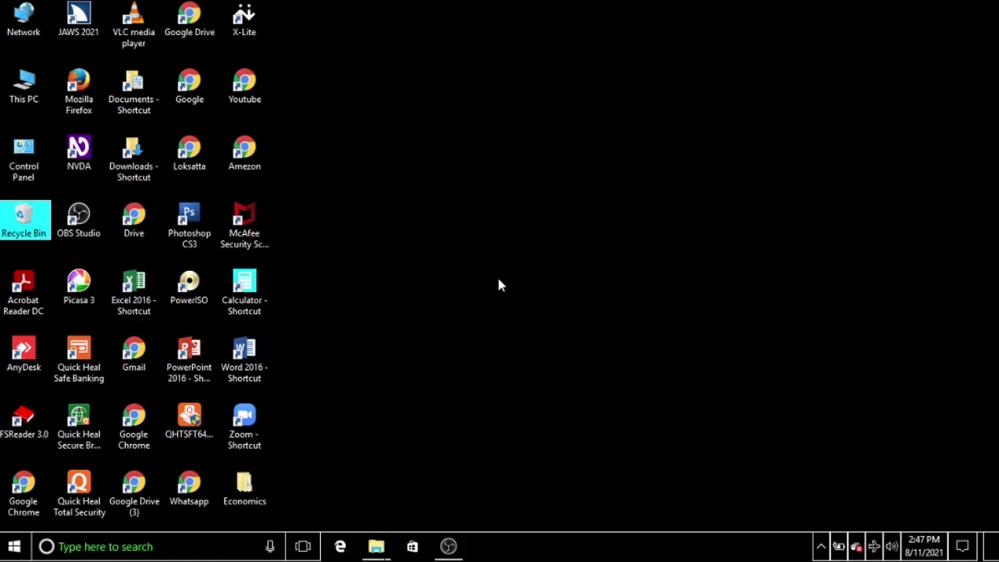
Reopen the Recycle Bin, review the two .mkv videos in it, and close the window
key("Down")
key("Up")
key("Right")
key("Left")
key("Return")
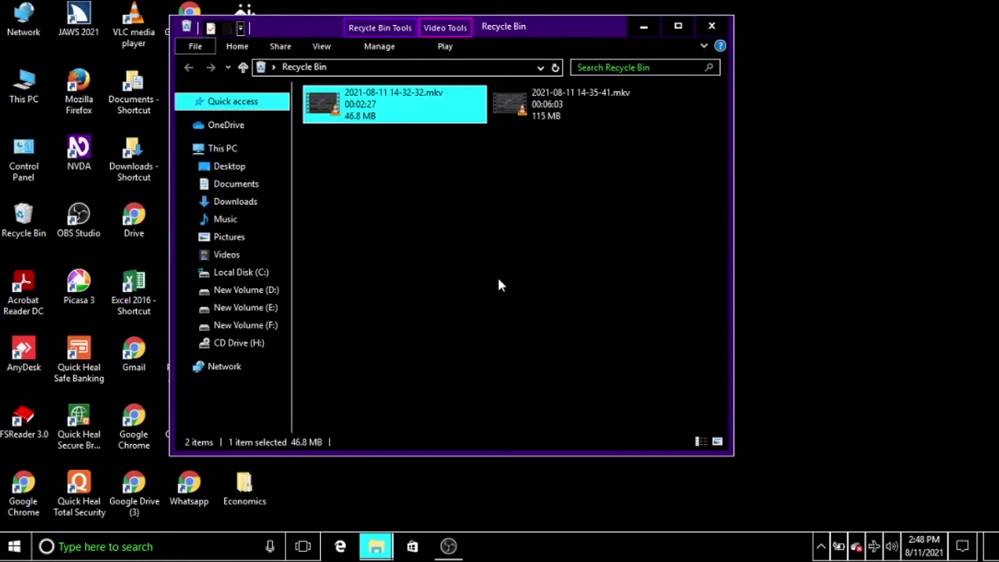
key("Right")
key("Left")
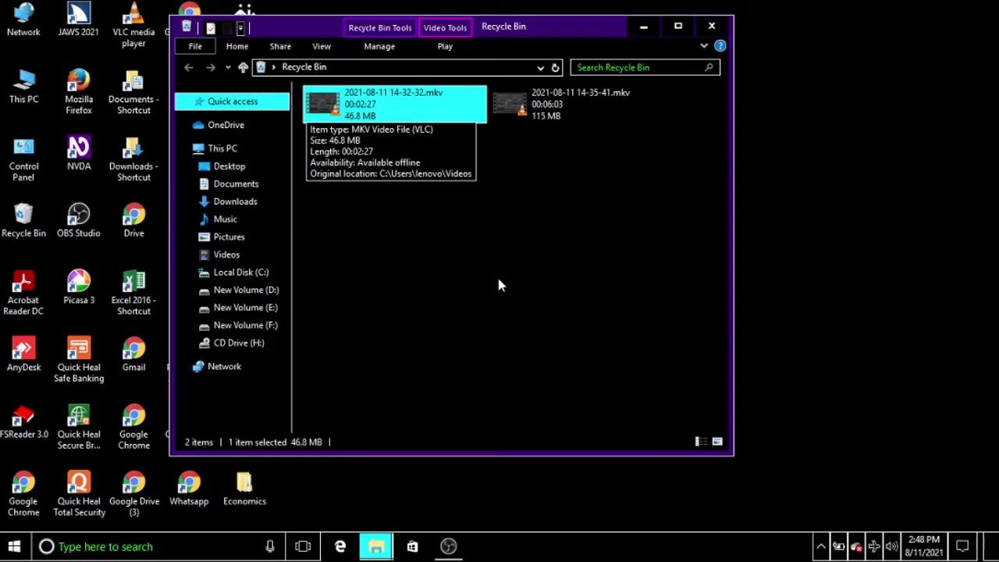
key("alt+F4")
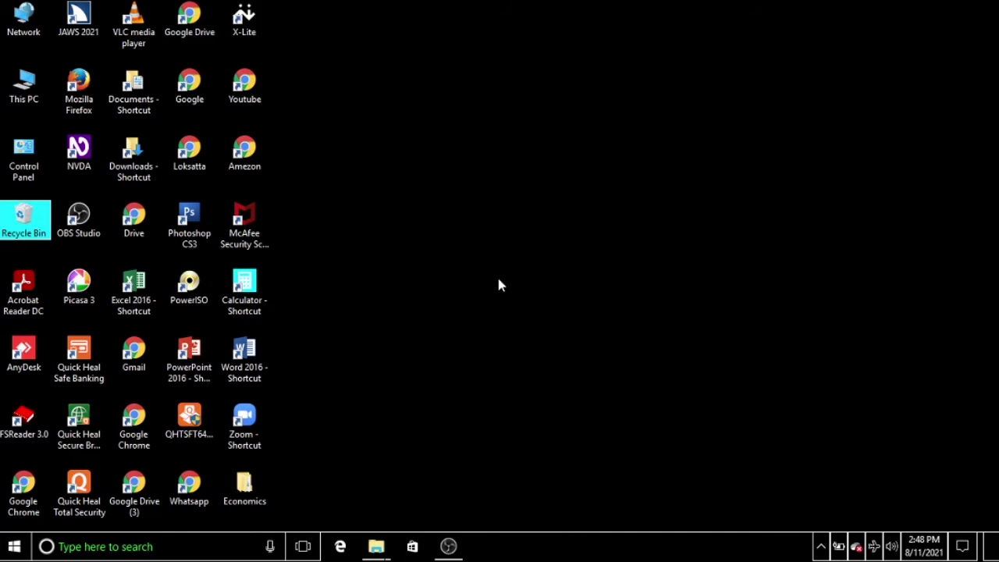
Empty the Recycle Bin from the desktop, agree to permanently delete its items, and open it to check its contents
key("Down")
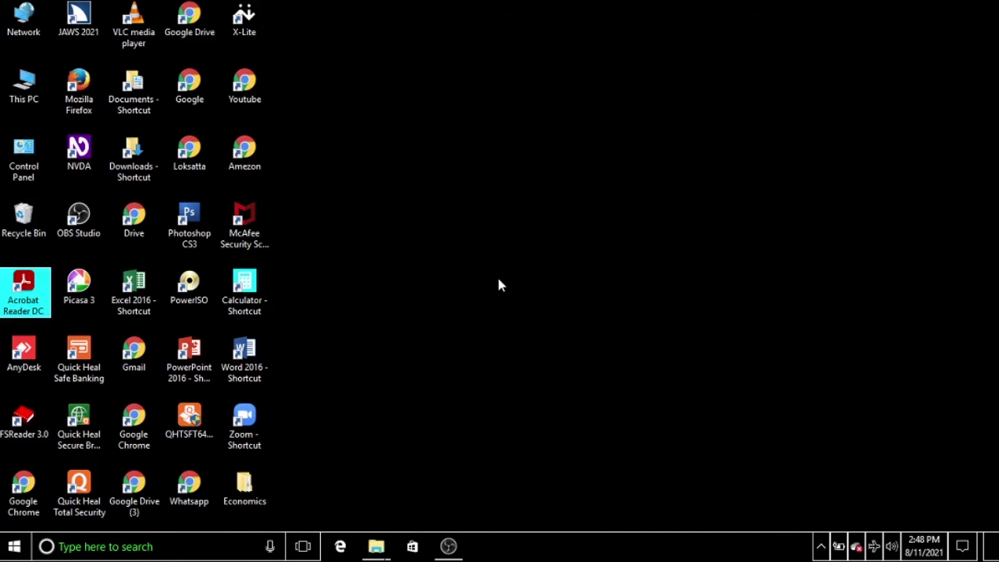
key("Up")
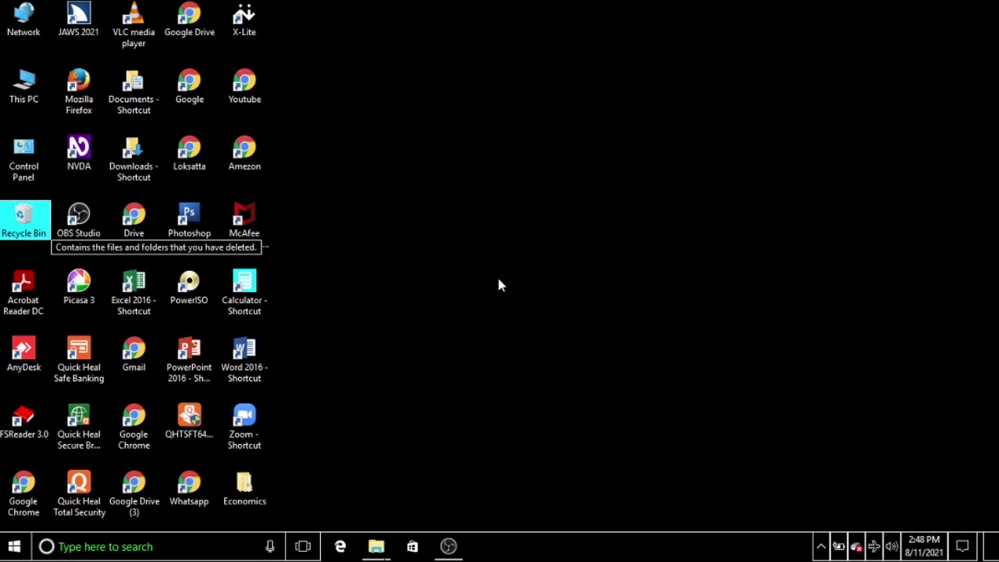
key("shift+F10")
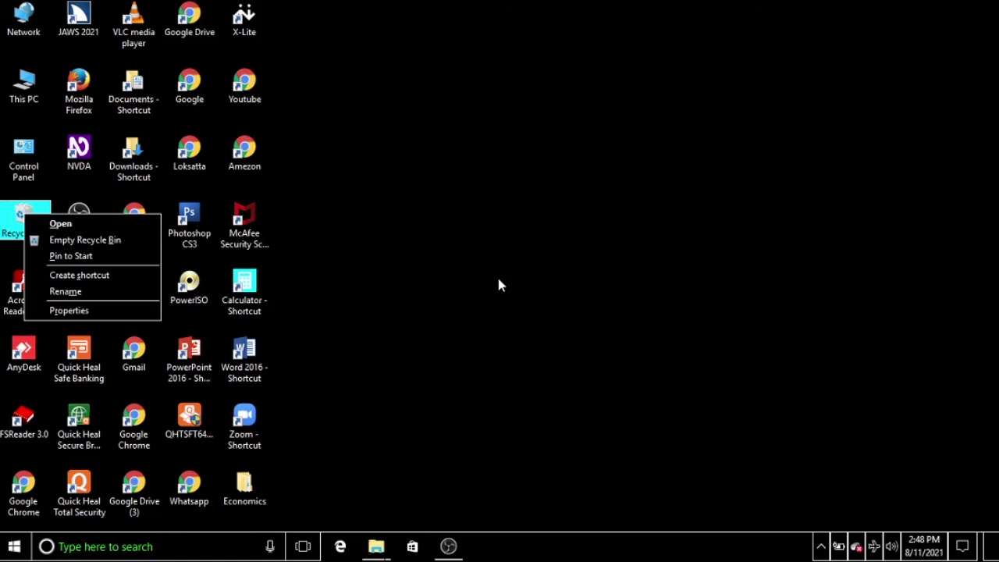
key("Down")
key("Down")
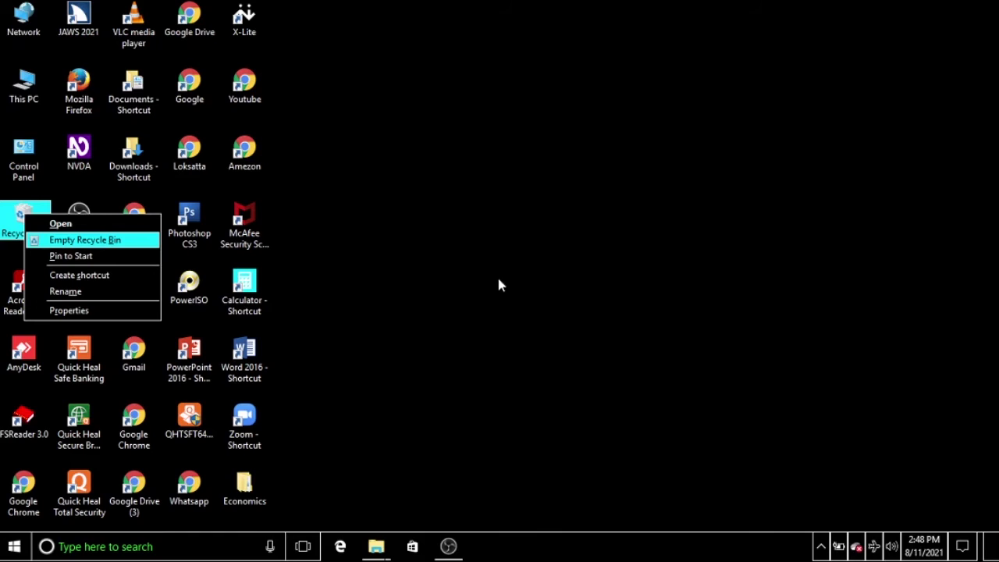
key("Return")
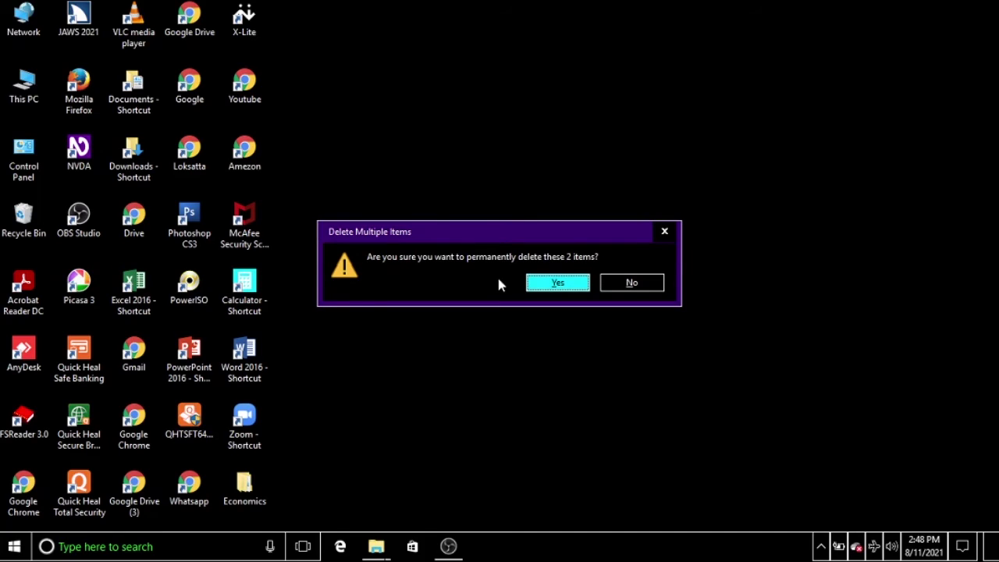
key("Tab")
key("Tab")
key("Return")
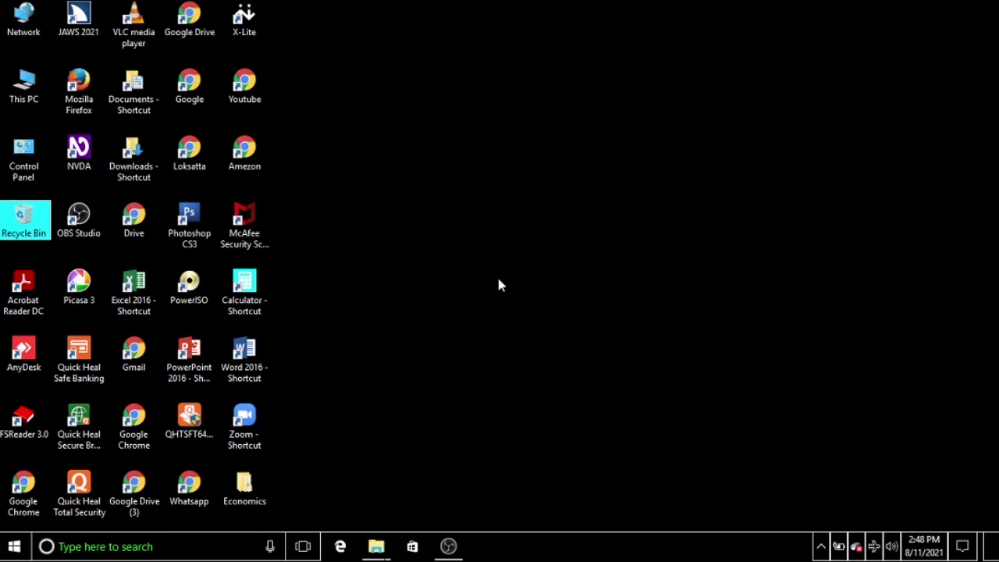
key("Return")
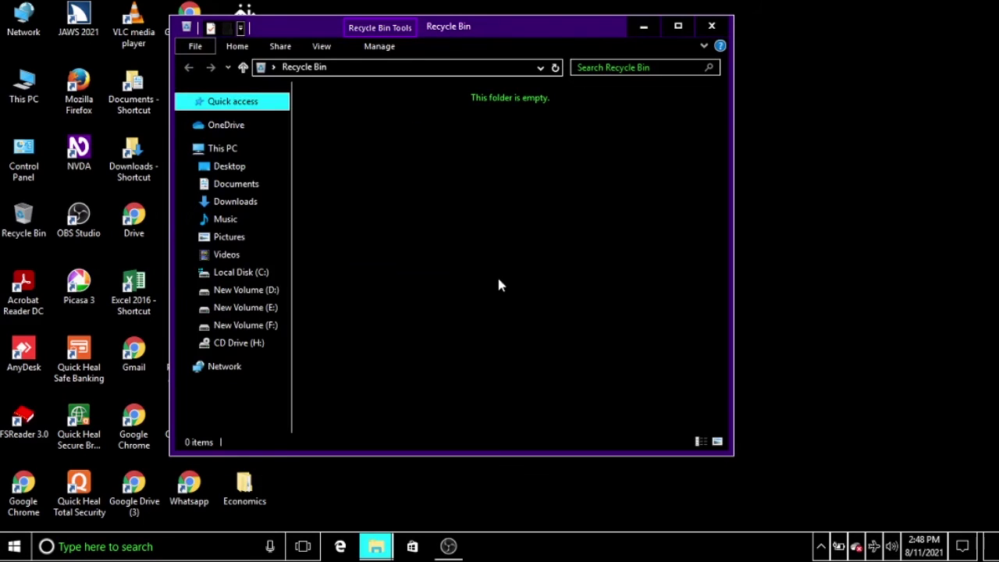